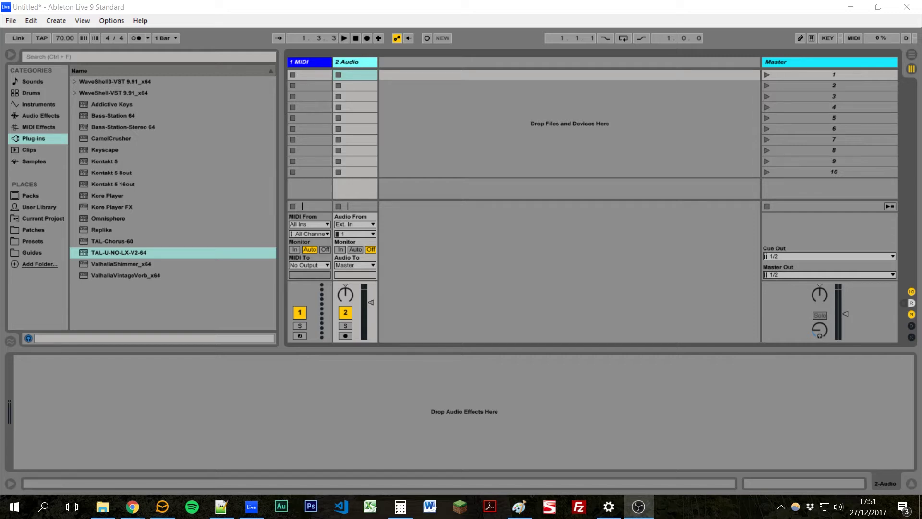
Load TAL-U-NO-LX-V2-64 on a new MIDI track, enable Chorus I and browse its presets, keeping Startup
{"action": "double_click", "coordinate": [98, 252]}
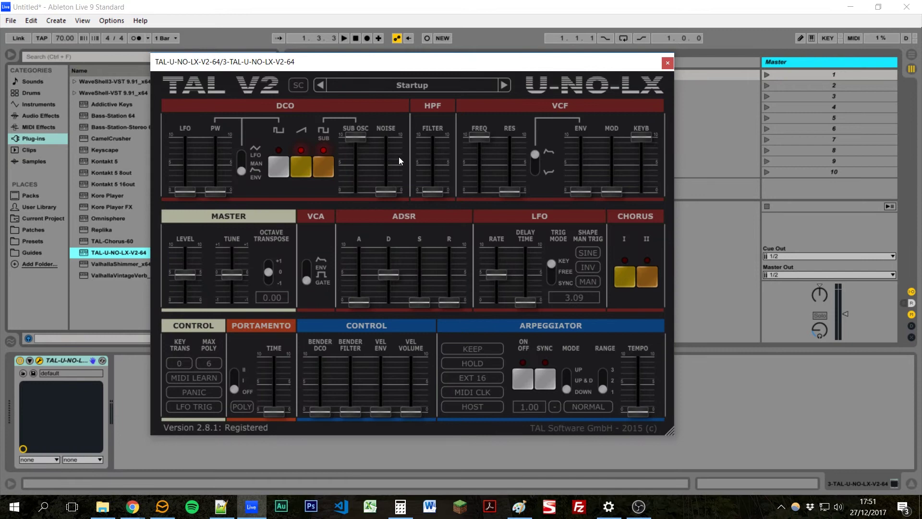
{"action": "left_click", "coordinate": [625, 278]}
{"action": "left_click", "coordinate": [425, 88]}
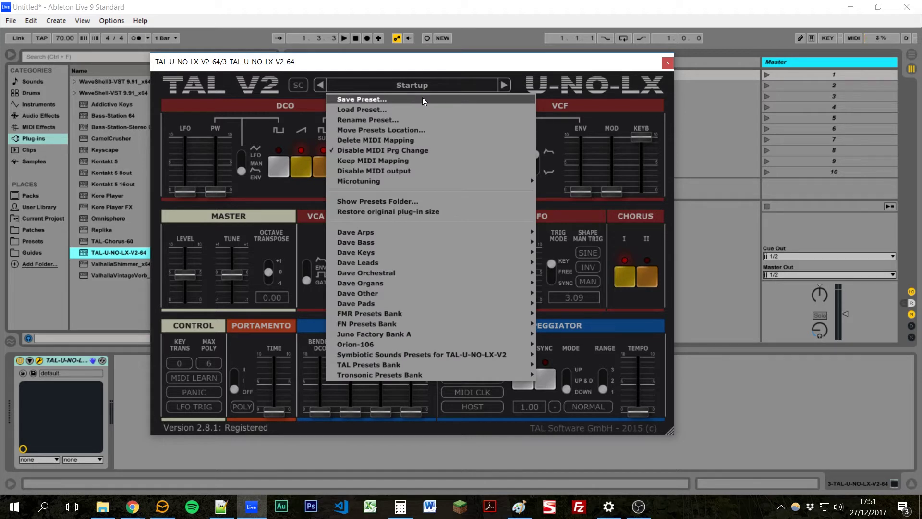
{"action": "mouse_move", "coordinate": [388, 303]}
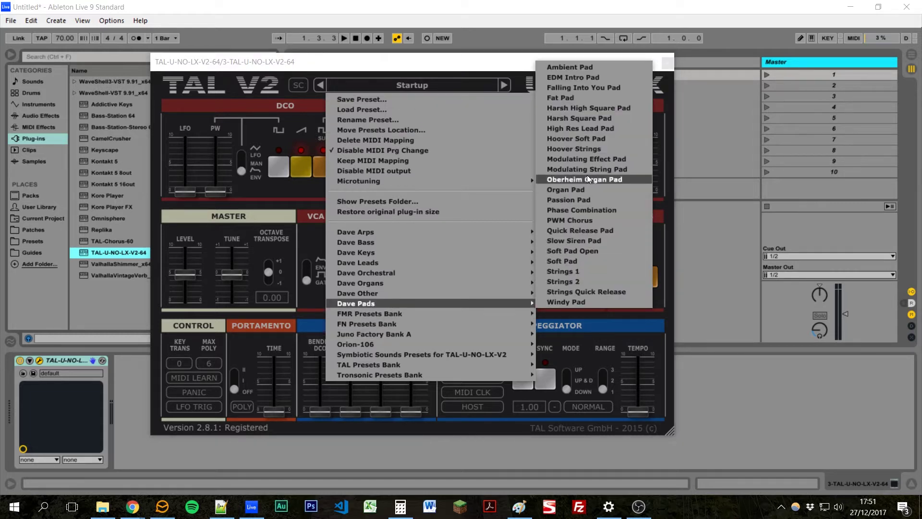
{"action": "left_click_drag", "start_coordinate": [385, 61], "coordinate": [385, 68]}
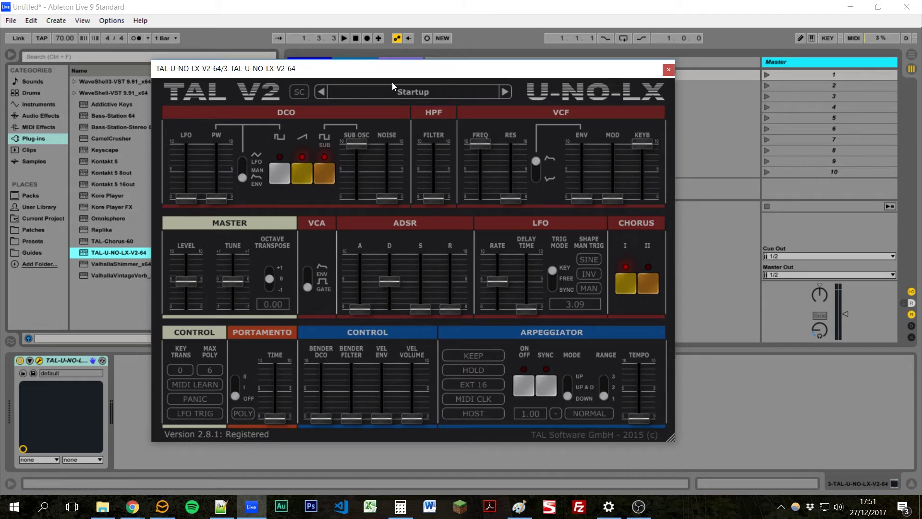
Chain Reverb and Overdrive after the TAL-U-NO-LX synth, with Overdrive's Drive at 23 %
{"action": "left_click", "coordinate": [668, 70]}
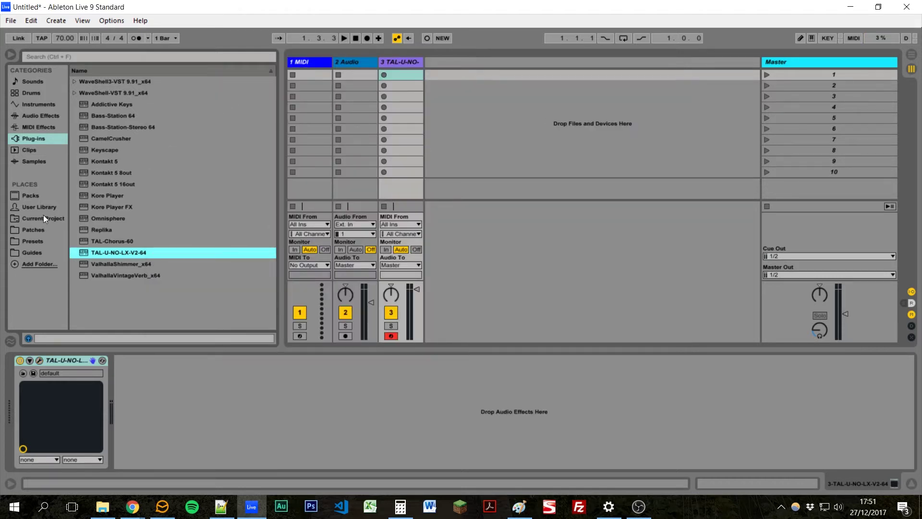
{"action": "left_click", "coordinate": [39, 116]}
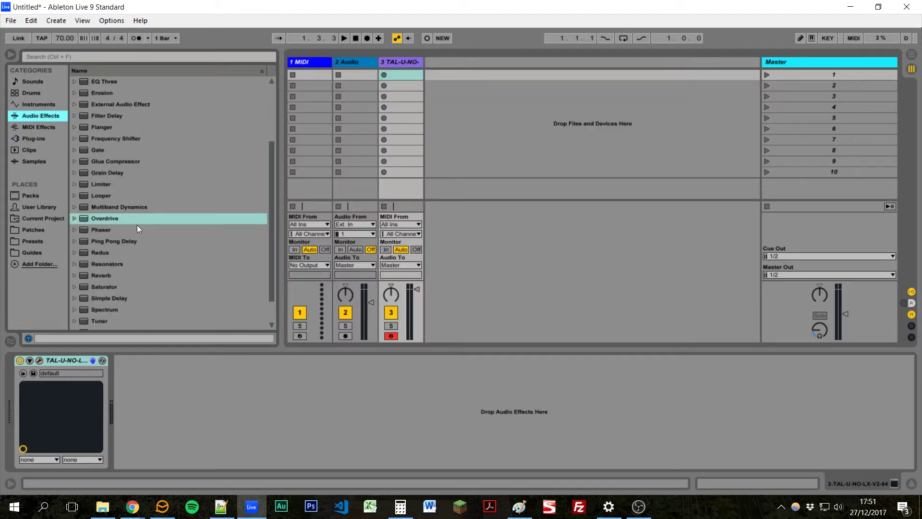
{"action": "double_click", "coordinate": [99, 276]}
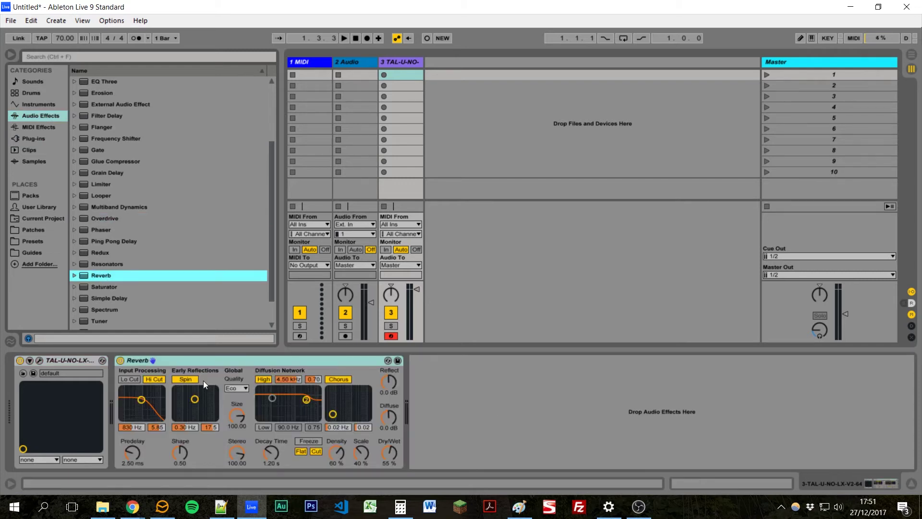
{"action": "double_click", "coordinate": [110, 219]}
{"action": "left_click_drag", "start_coordinate": [427, 430], "coordinate": [427, 444]}
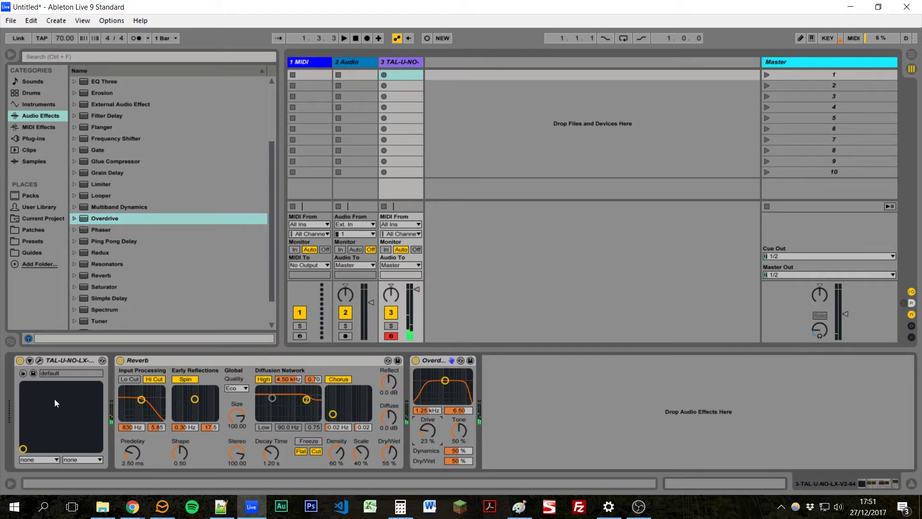
{"action": "left_click", "coordinate": [71, 363]}
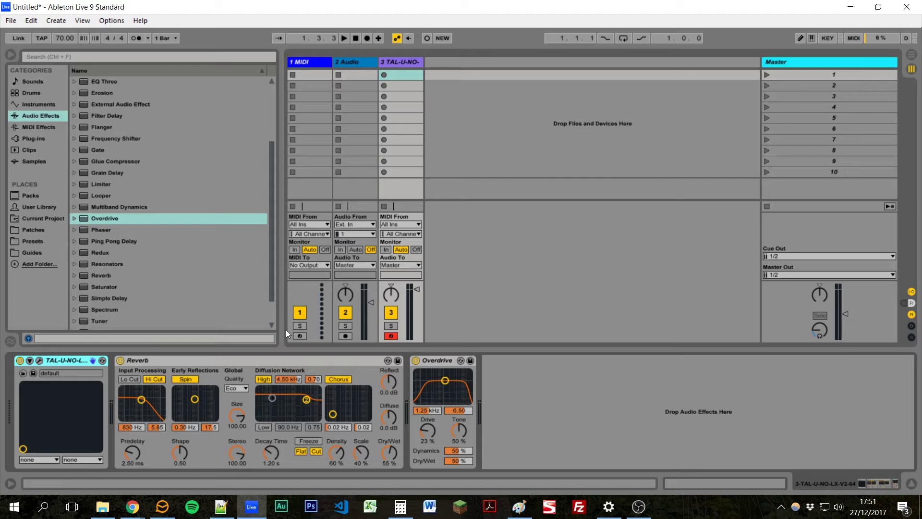
Add an empty Instrument Rack track, then group track 3's synth, Reverb and Overdrive into a rack
{"action": "left_click", "coordinate": [14, 105]}
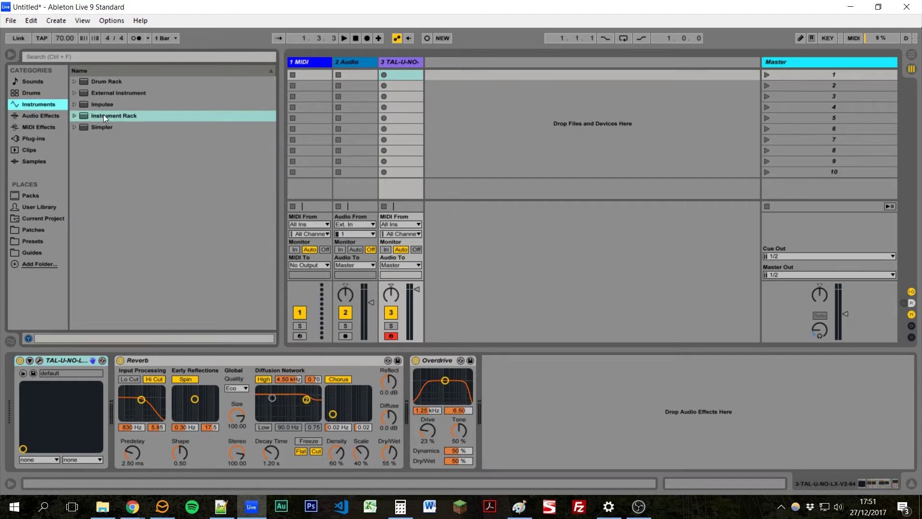
{"action": "left_click_drag", "start_coordinate": [104, 116], "coordinate": [533, 120]}
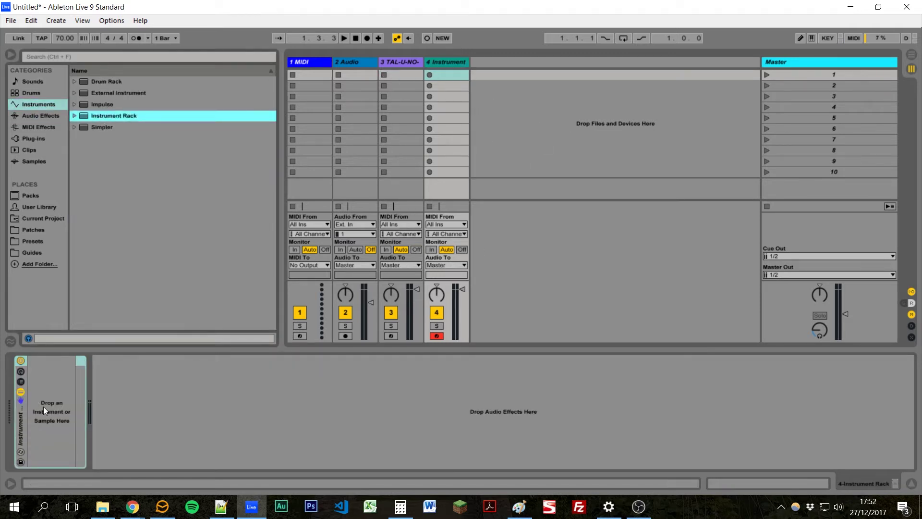
{"action": "left_click", "coordinate": [390, 62]}
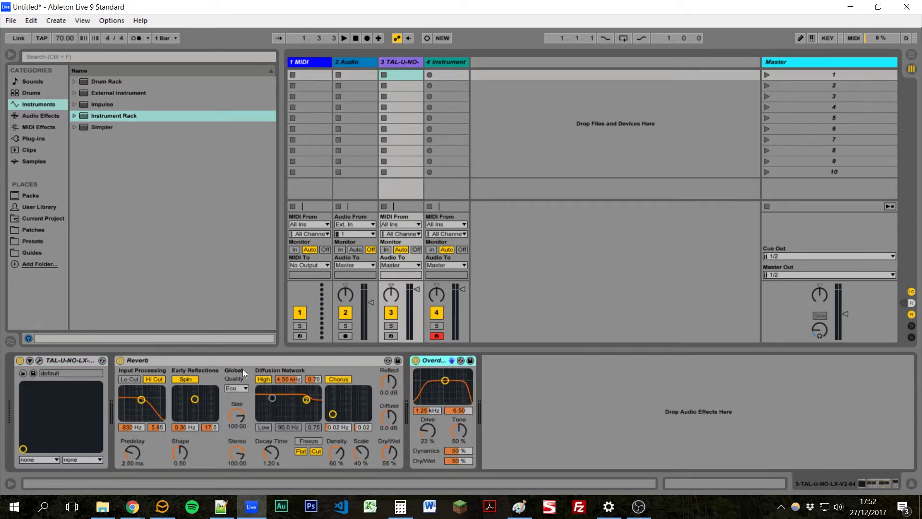
{"action": "right_click", "coordinate": [79, 360]}
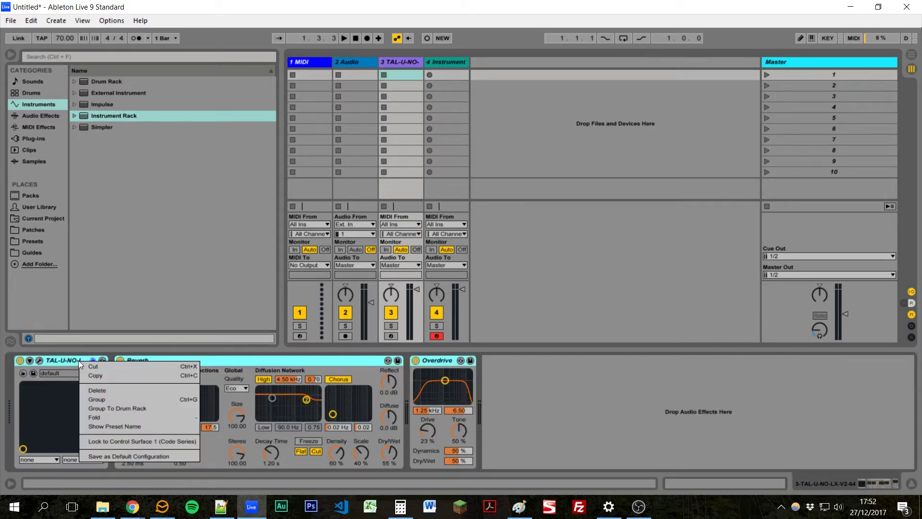
{"action": "left_click", "coordinate": [102, 399]}
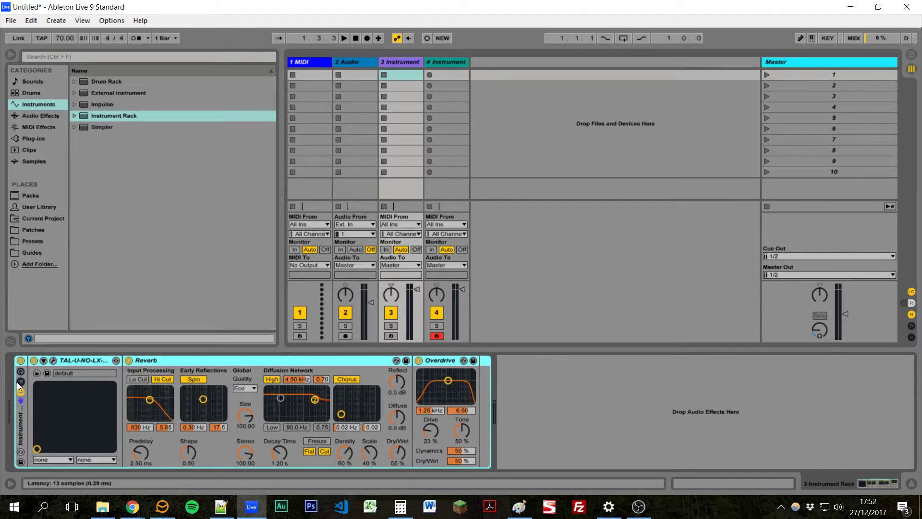
Inspect the rack's TAL-U-NO-LX chain and devices, then rename the rack 'My Cool Sound'
{"action": "left_click", "coordinate": [20, 382]}
{"action": "left_click", "coordinate": [57, 390]}
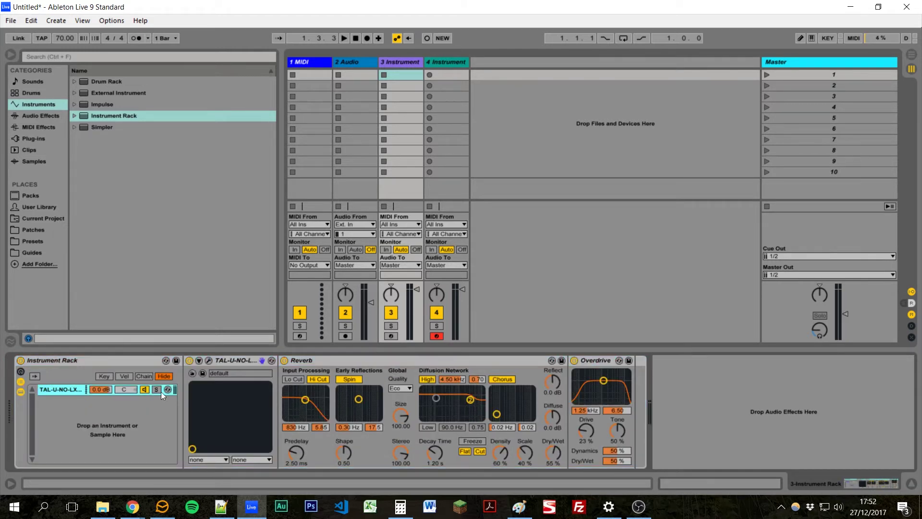
{"action": "left_click", "coordinate": [229, 361]}
{"action": "left_click", "coordinate": [346, 361]}
{"action": "left_click", "coordinate": [606, 361]}
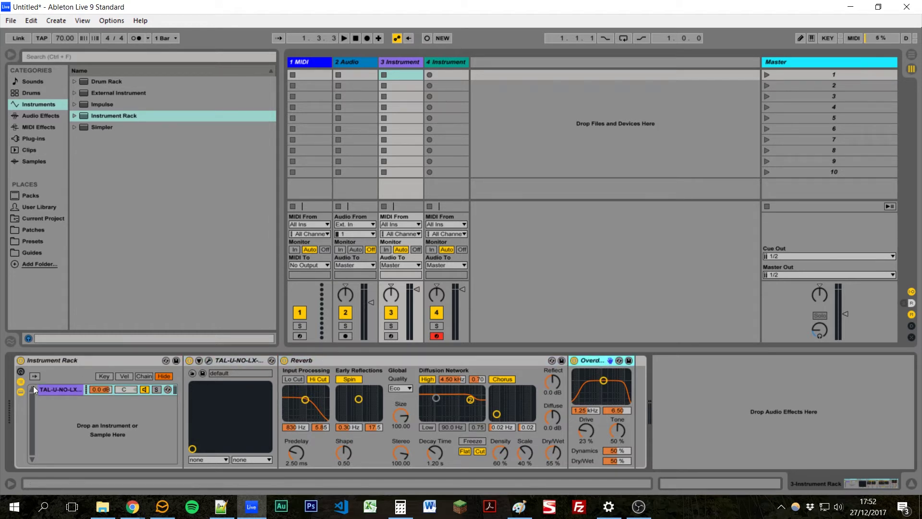
{"action": "left_click", "coordinate": [39, 387]}
{"action": "left_click", "coordinate": [54, 360]}
{"action": "key", "text": "ctrl+r"}
{"action": "type", "text": "My"}
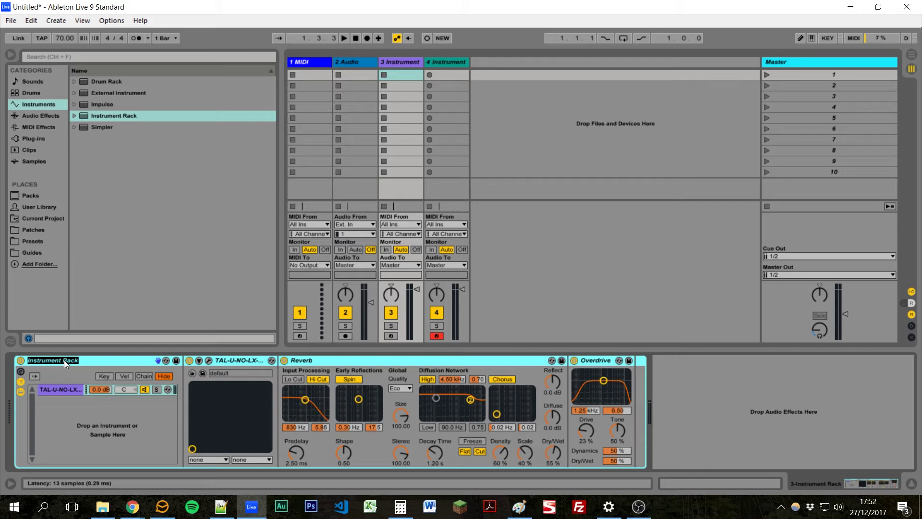
{"action": "type", "text": " Cool Sound"}
Confirm the rack name and save it to the User Library as 'My Cool Sound.adg'
{"action": "key", "text": "Return"}
{"action": "left_click", "coordinate": [37, 208]}
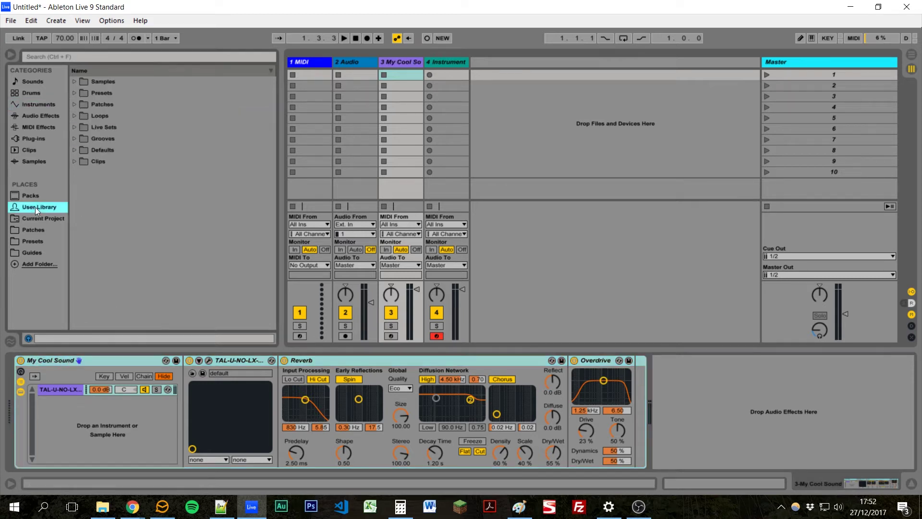
{"action": "left_click_drag", "start_coordinate": [54, 357], "coordinate": [186, 220]}
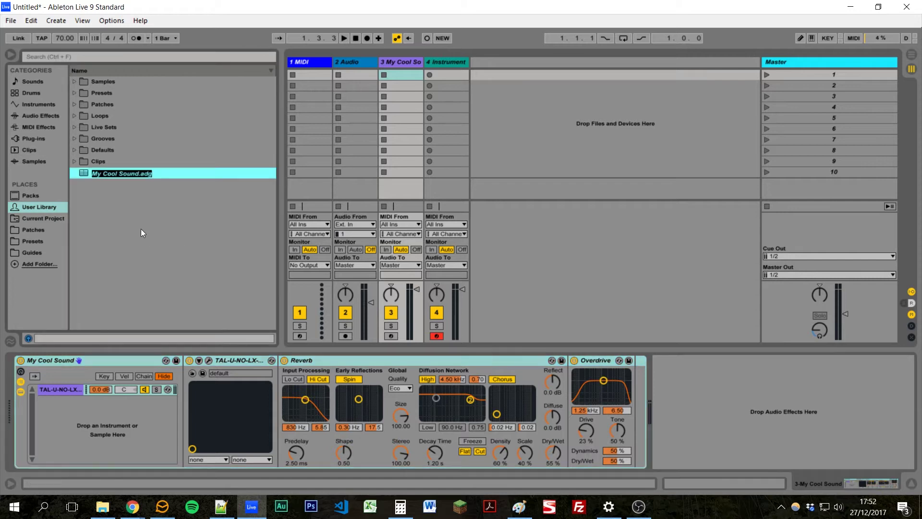
{"action": "key", "text": "Return"}
Test My Cool Sound.adg on a new track with a note, then delete that test track 5
{"action": "left_click_drag", "start_coordinate": [108, 175], "coordinate": [514, 137]}
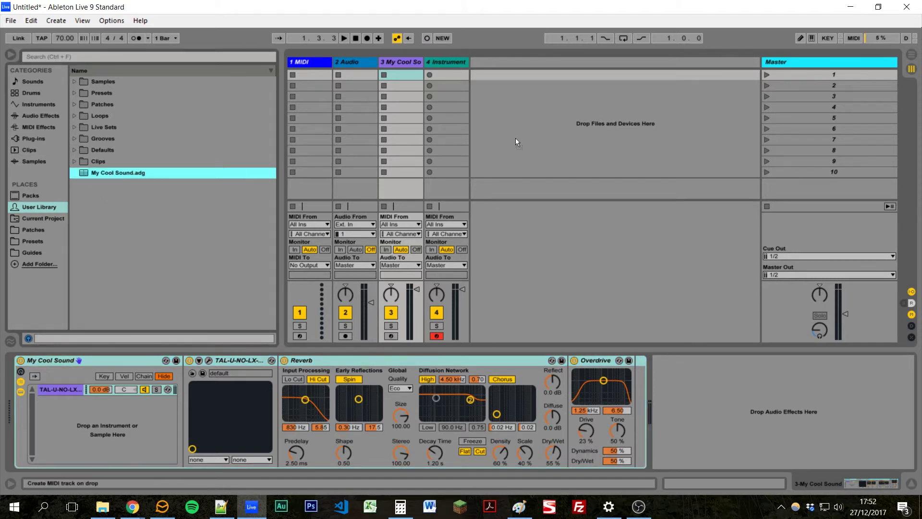
{"action": "left_click_drag", "start_coordinate": [448, 72], "coordinate": [829, 90]}
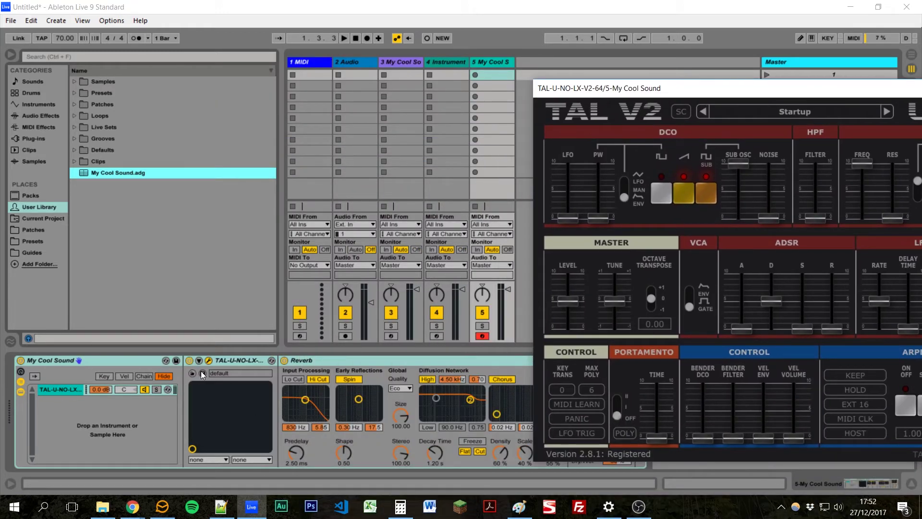
{"action": "key", "text": "a"}
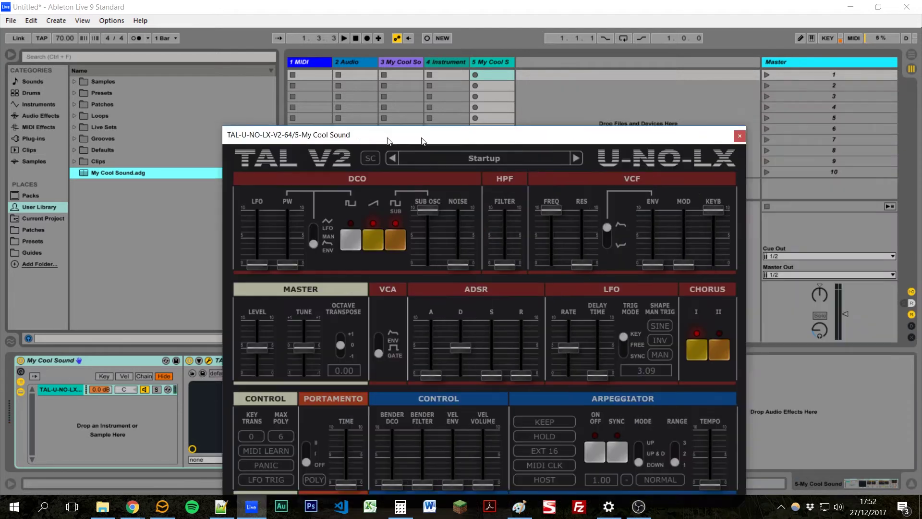
{"action": "left_click", "coordinate": [697, 131]}
{"action": "left_click", "coordinate": [482, 61]}
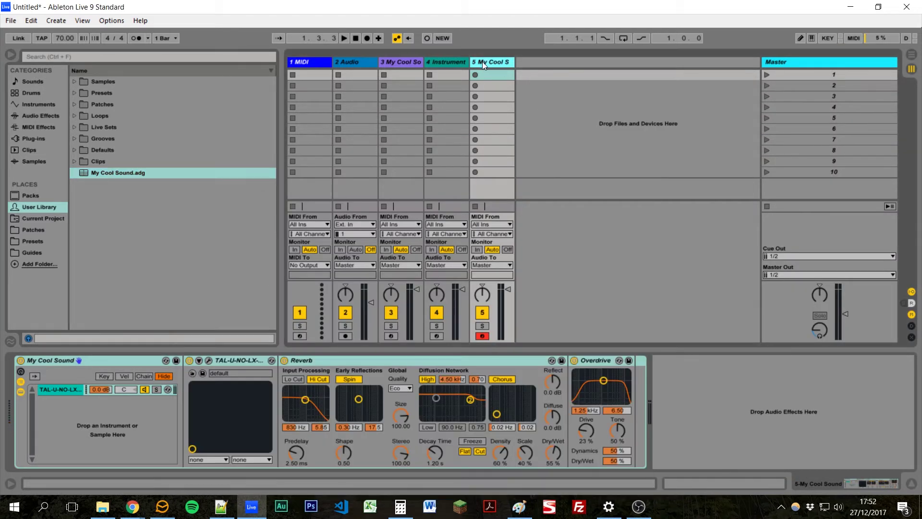
{"action": "key", "text": "Delete"}
{"action": "key", "text": "Left"}
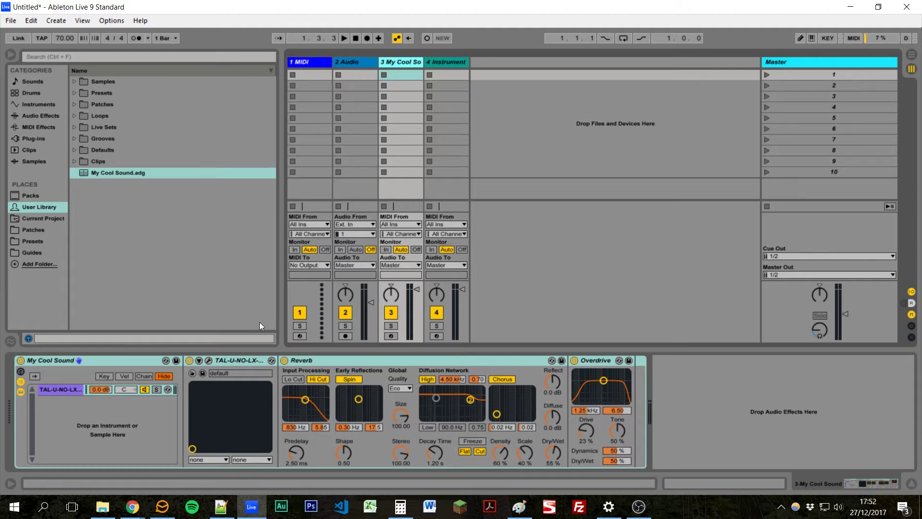
Browse Patches and expand the Pianos > Acoustic folders
{"action": "left_click", "coordinate": [33, 231]}
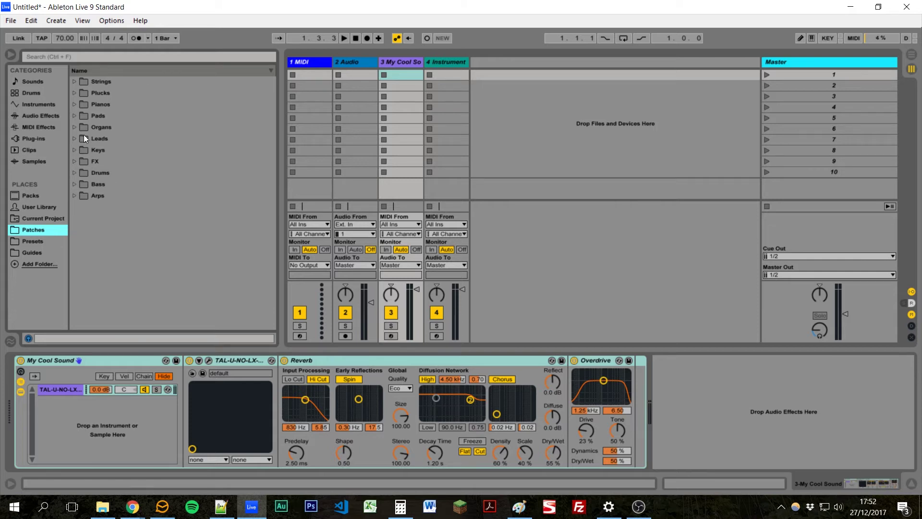
{"action": "left_click", "coordinate": [74, 105]}
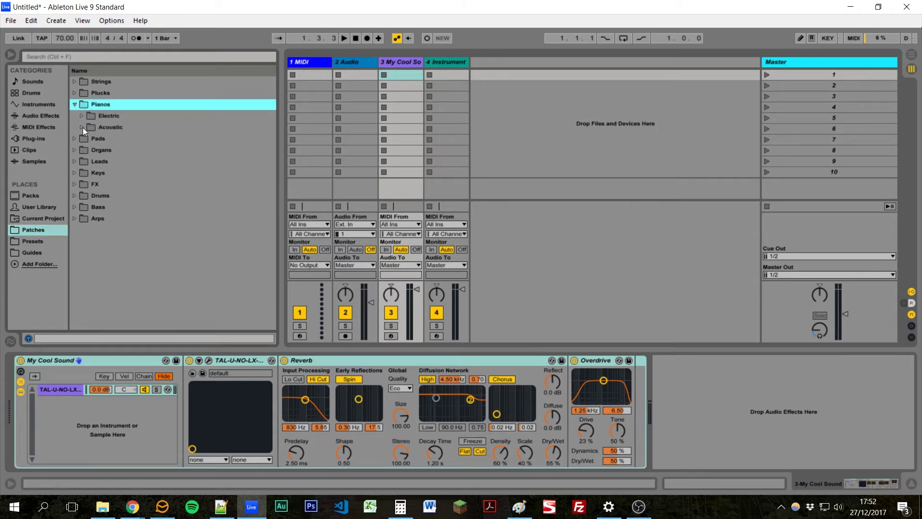
{"action": "left_click", "coordinate": [81, 128]}
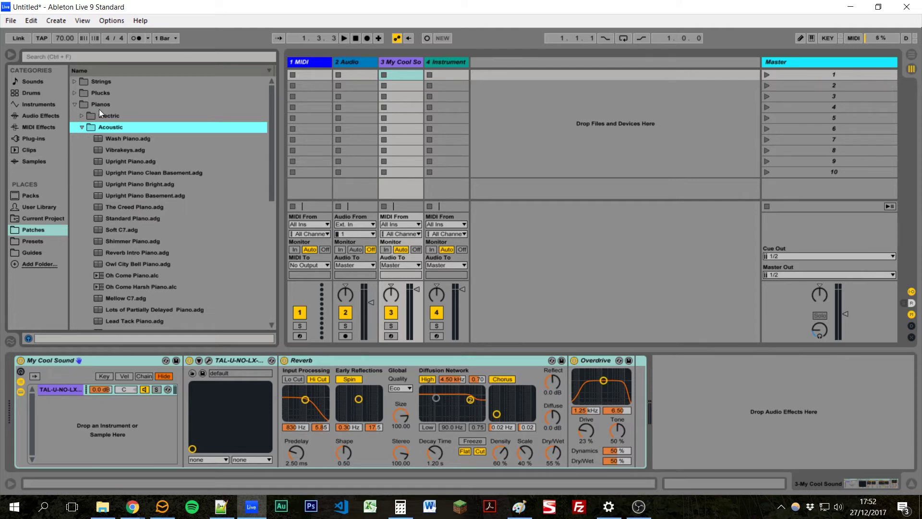
{"action": "left_click", "coordinate": [82, 118]}
{"action": "left_click", "coordinate": [82, 124]}
Create a track with an empty Instrument Rack and load Standard Piano.adg (Kontakt 5) as its first chain
{"action": "left_click", "coordinate": [37, 104]}
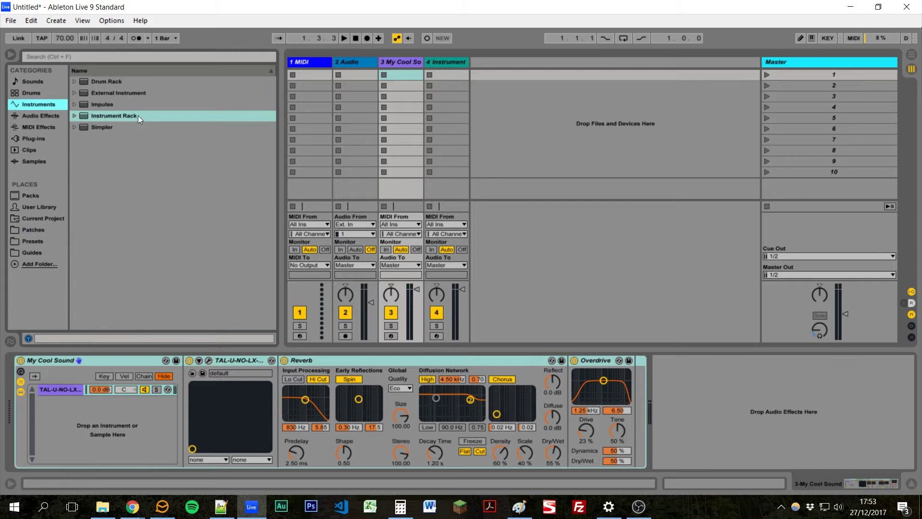
{"action": "left_click_drag", "start_coordinate": [137, 116], "coordinate": [525, 86]}
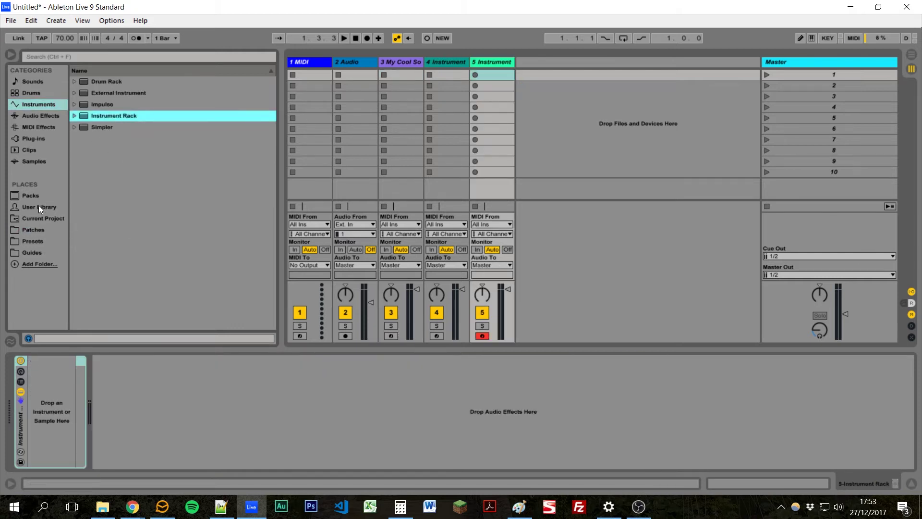
{"action": "left_click", "coordinate": [32, 229]}
{"action": "scroll", "coordinate": [139, 240], "scroll_direction": "down", "scroll_amount": 5}
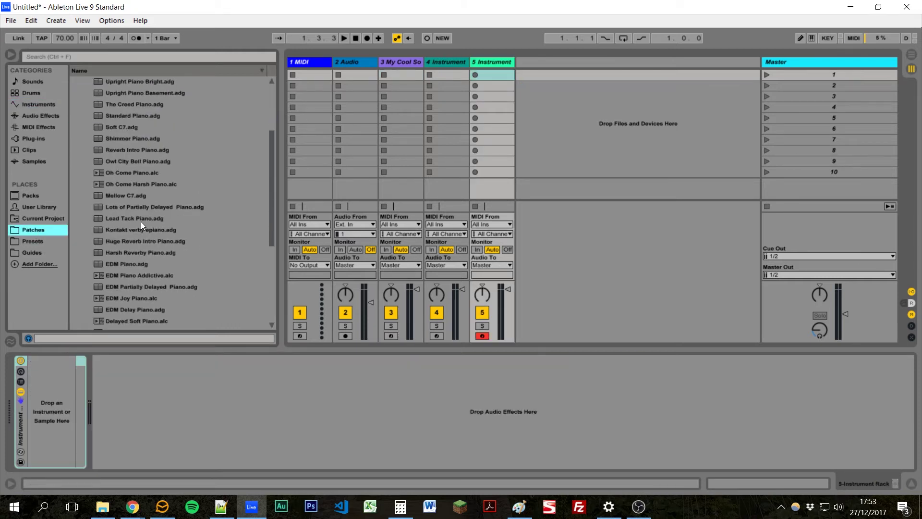
{"action": "scroll", "coordinate": [140, 270], "scroll_direction": "down", "scroll_amount": 2}
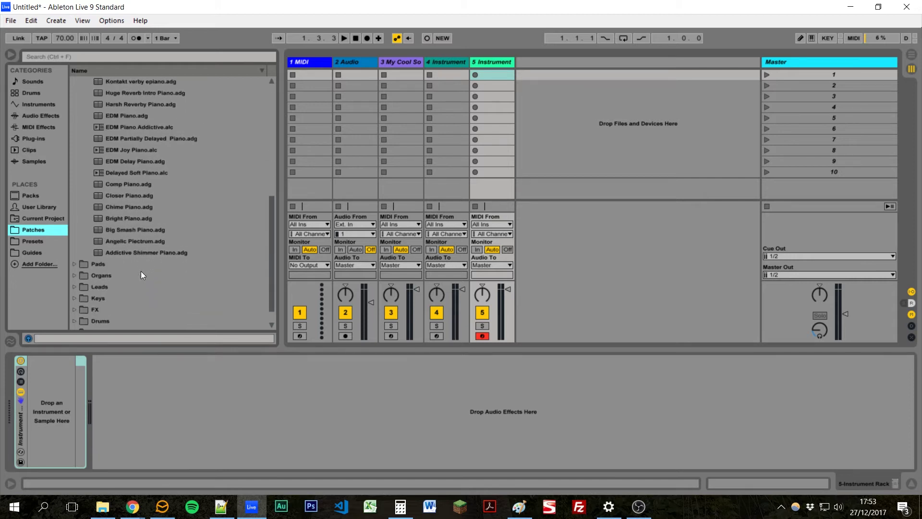
{"action": "scroll", "coordinate": [140, 271], "scroll_direction": "up", "scroll_amount": 8}
{"action": "left_click_drag", "start_coordinate": [132, 172], "coordinate": [66, 390]}
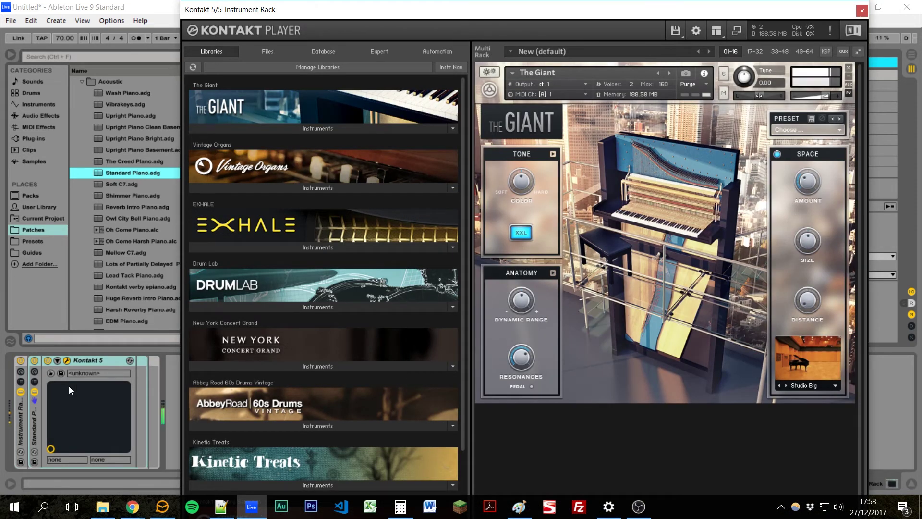
{"action": "key", "text": "ctrl+alt+p"}
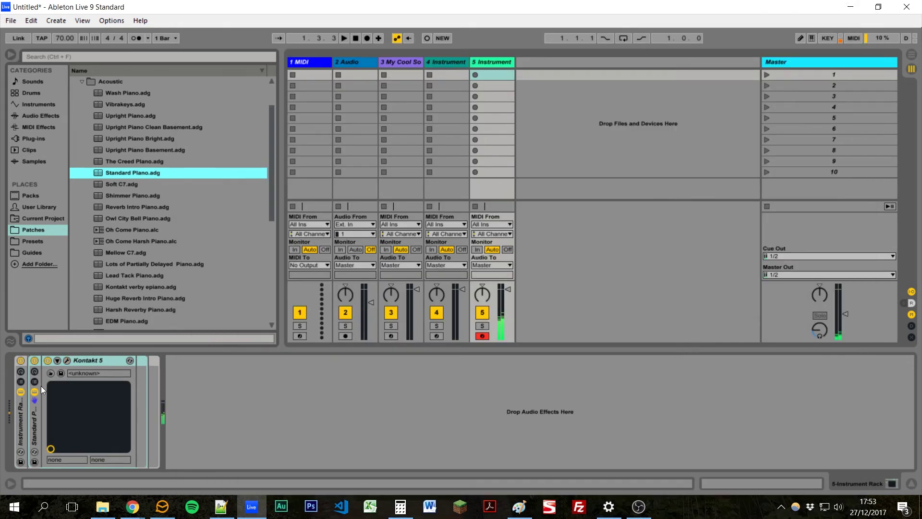
{"action": "left_click", "coordinate": [20, 380]}
{"action": "left_click", "coordinate": [81, 388]}
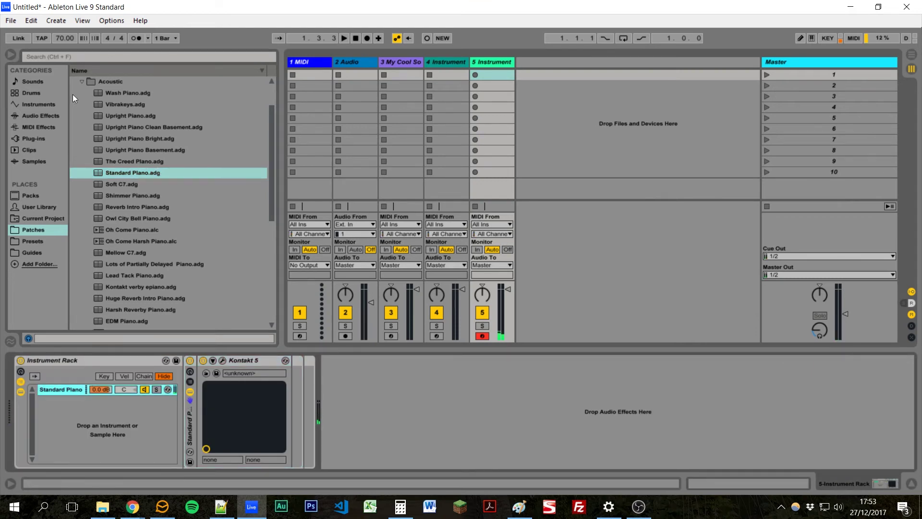
Drop Juno.adg from the Pads folder into the rack as a second chain running Omnisphere
{"action": "left_click", "coordinate": [81, 81]}
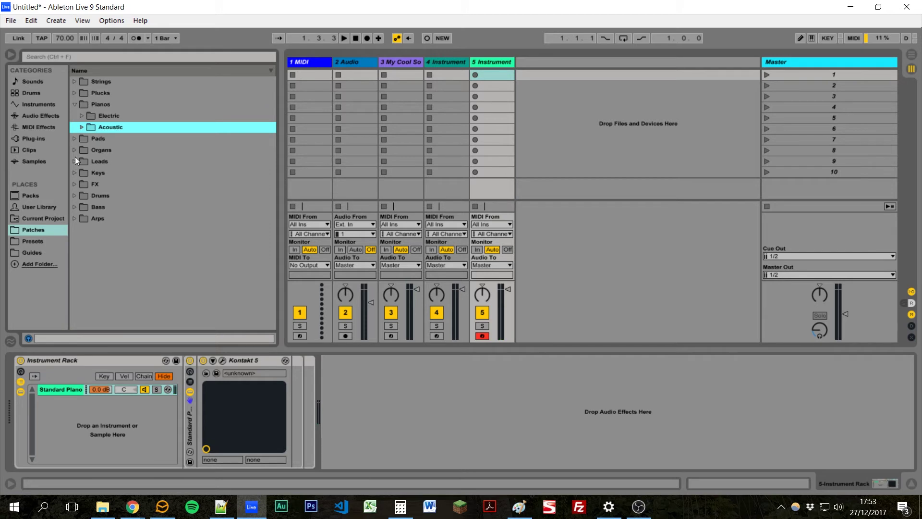
{"action": "left_click", "coordinate": [75, 139]}
{"action": "scroll", "coordinate": [145, 289], "scroll_direction": "down", "scroll_amount": 2}
{"action": "left_click_drag", "start_coordinate": [104, 262], "coordinate": [122, 430]}
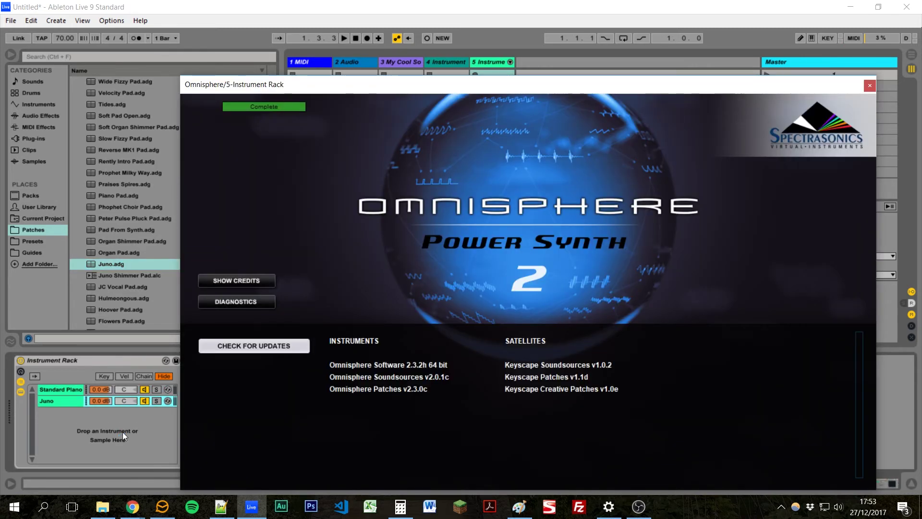
{"action": "left_click", "coordinate": [870, 86]}
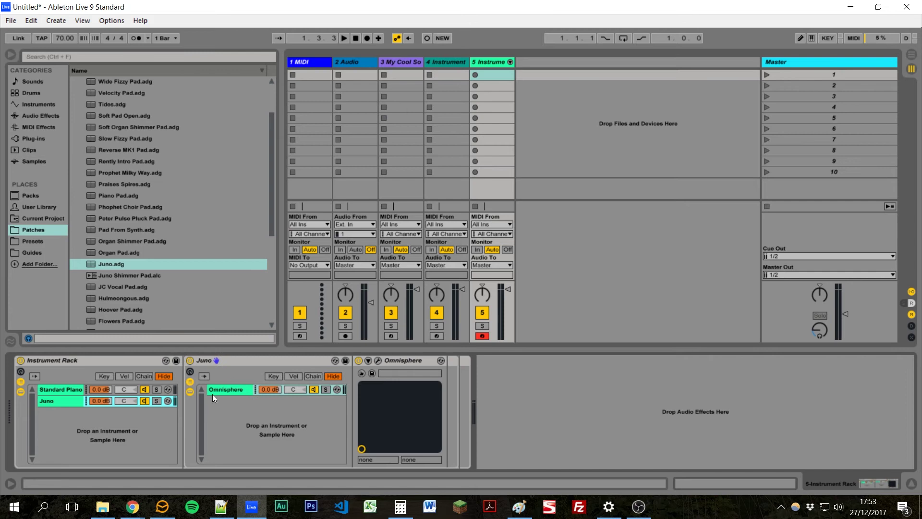
Check the Standard Piano and Juno chains' devices, then select the whole Instrument Rack
{"action": "left_click", "coordinate": [64, 391]}
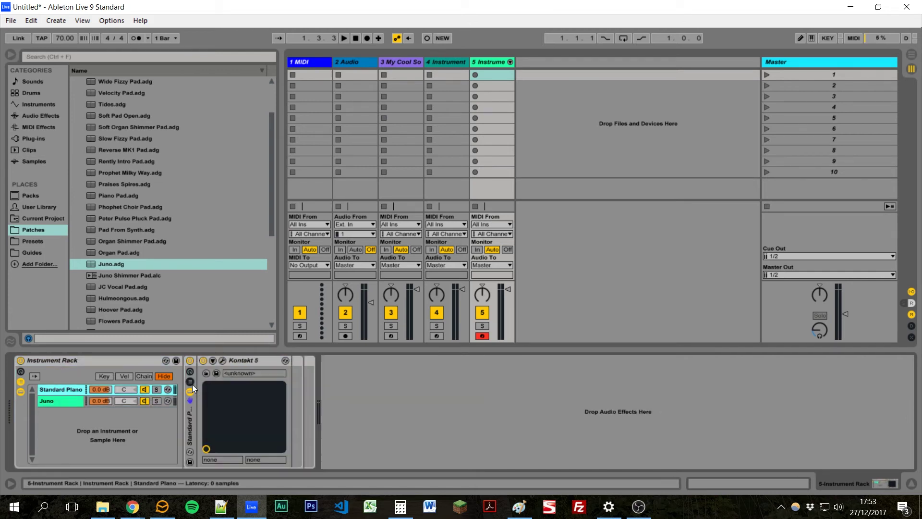
{"action": "left_click", "coordinate": [190, 382]}
{"action": "left_click", "coordinate": [59, 403]}
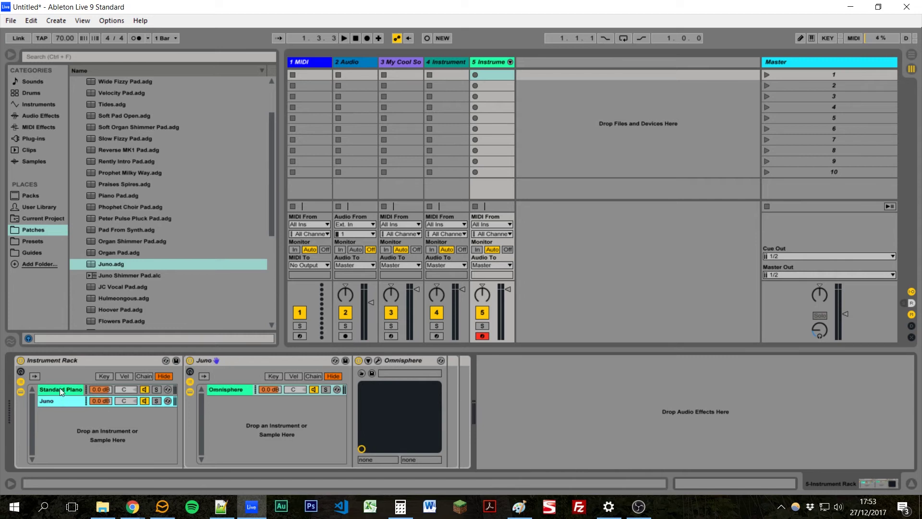
{"action": "left_click", "coordinate": [65, 393]}
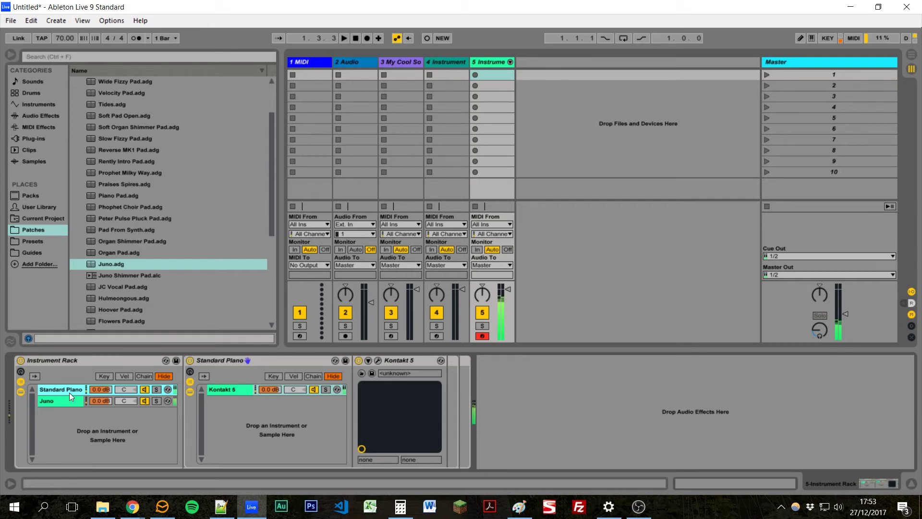
{"action": "left_click", "coordinate": [108, 358]}
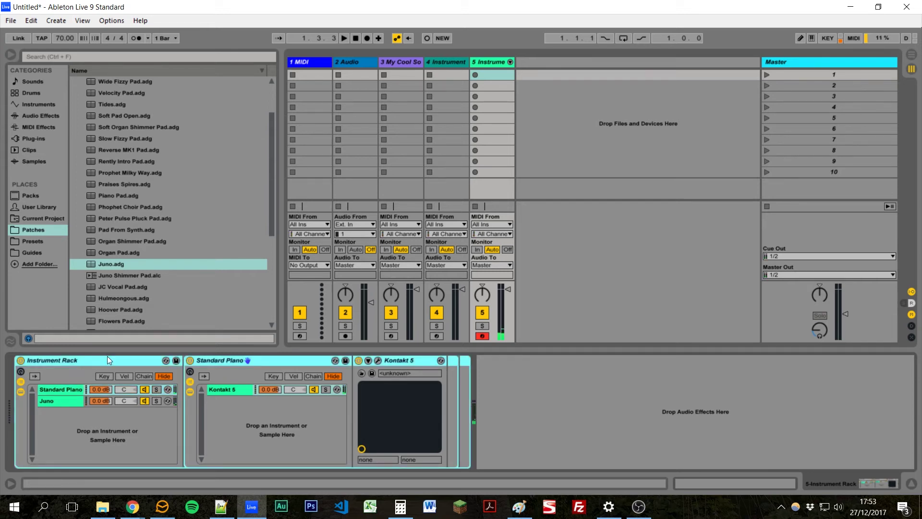
Show key zones, try limiting Standard Piano to C5 upward, restore it, then show velocity zones
{"action": "left_click", "coordinate": [104, 376]}
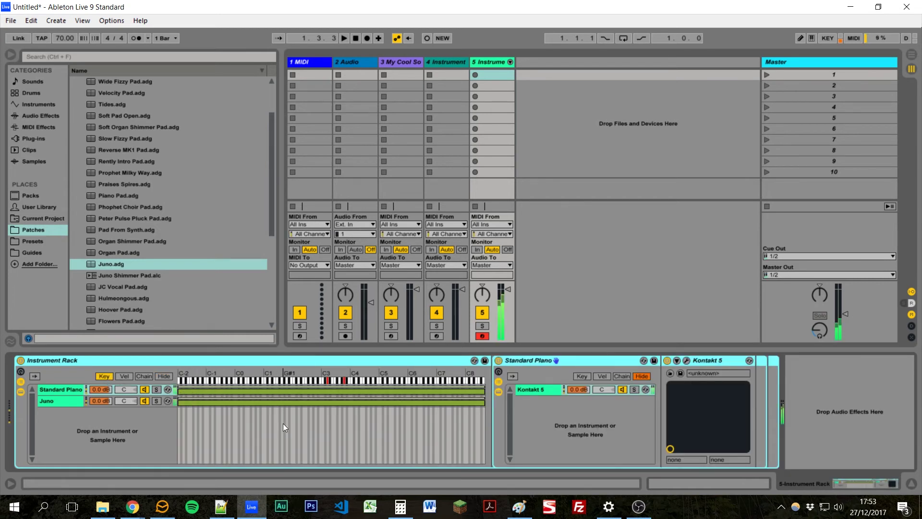
{"action": "left_click", "coordinate": [308, 400]}
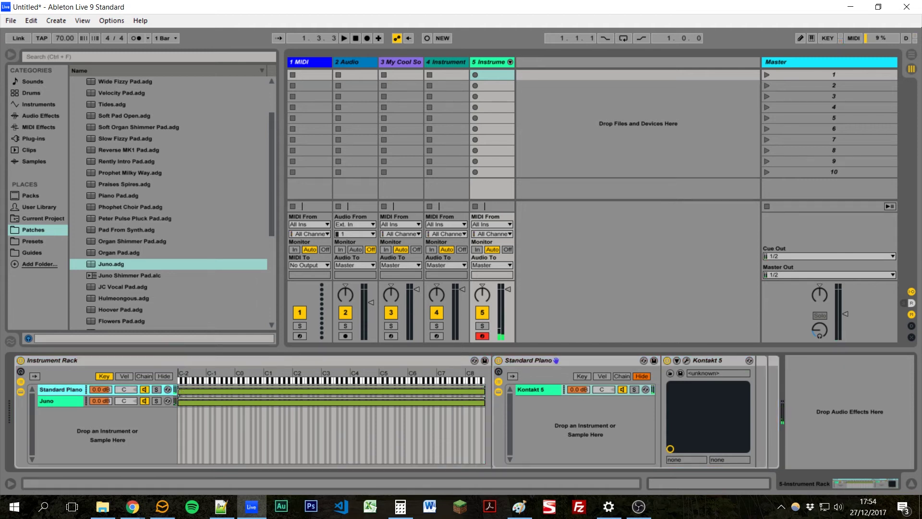
{"action": "left_click_drag", "start_coordinate": [179, 390], "coordinate": [383, 389]}
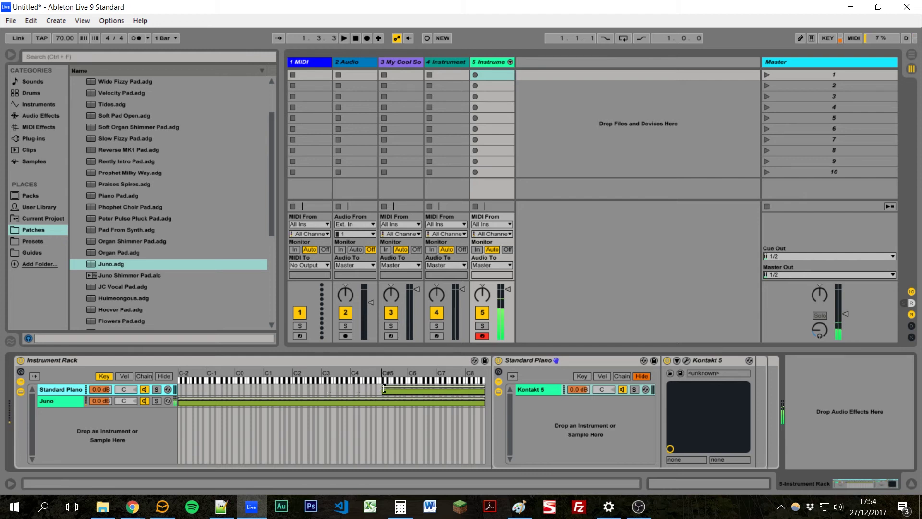
{"action": "left_click_drag", "start_coordinate": [383, 390], "coordinate": [147, 388]}
{"action": "left_click", "coordinate": [125, 378]}
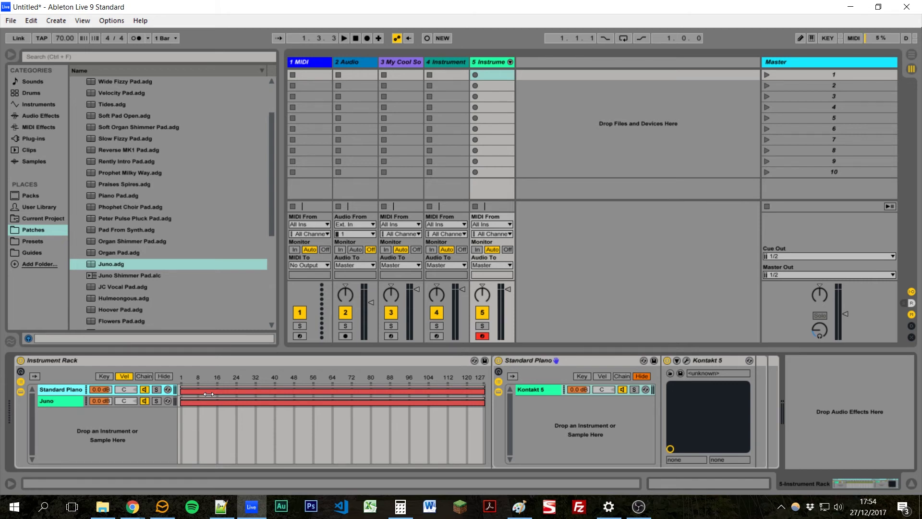
Reset the chain selector to 0, set Juno's chain-select zone to about 40–127 and narrow Standard Piano
{"action": "left_click", "coordinate": [144, 377]}
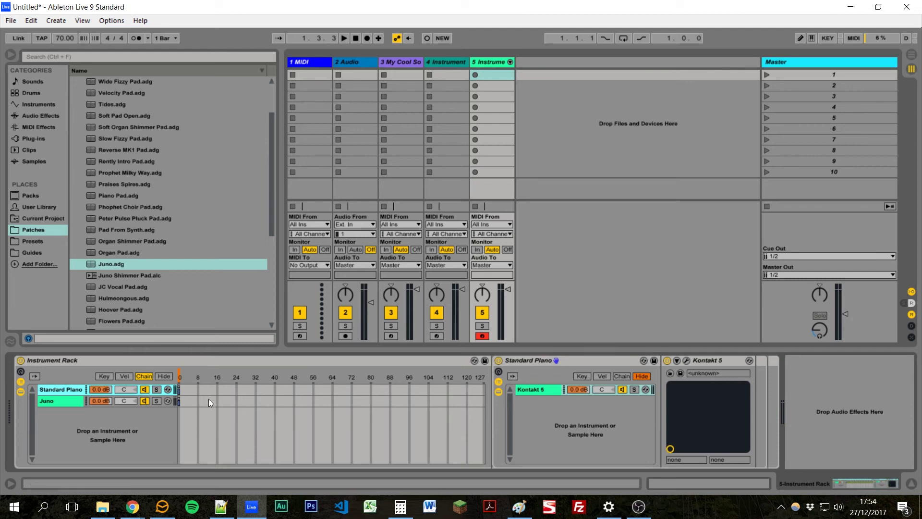
{"action": "left_click", "coordinate": [192, 376]}
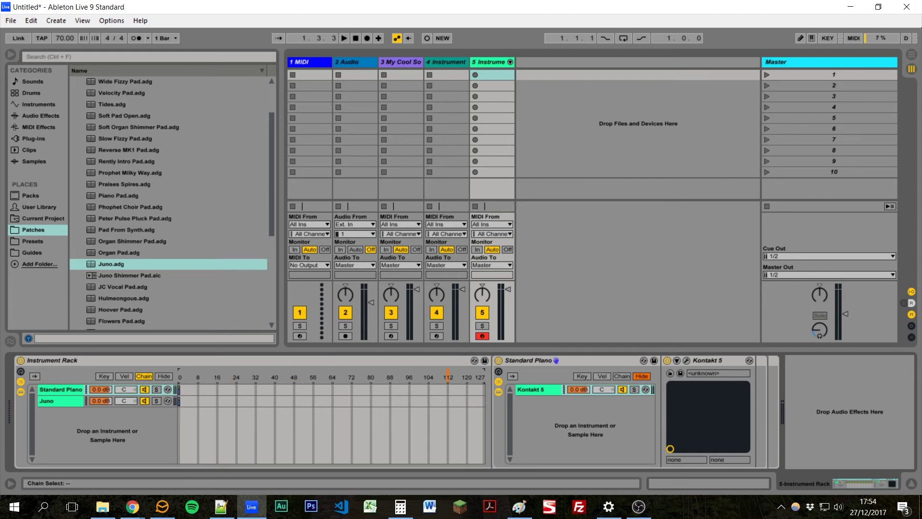
{"action": "left_click_drag", "start_coordinate": [213, 376], "coordinate": [180, 380]}
{"action": "left_click_drag", "start_coordinate": [180, 401], "coordinate": [482, 400]}
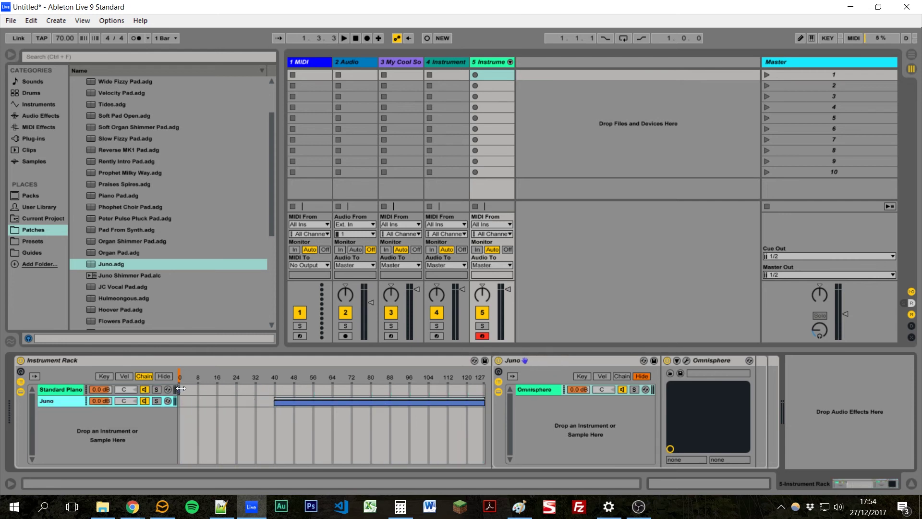
{"action": "mouse_move", "coordinate": [180, 388]}
{"action": "left_mouse_down"}
{"action": "mouse_move", "coordinate": [247, 388]}
{"action": "mouse_move", "coordinate": [178, 388]}
{"action": "mouse_move", "coordinate": [217, 373]}
{"action": "mouse_move", "coordinate": [312, 373]}
{"action": "left_mouse_up"}
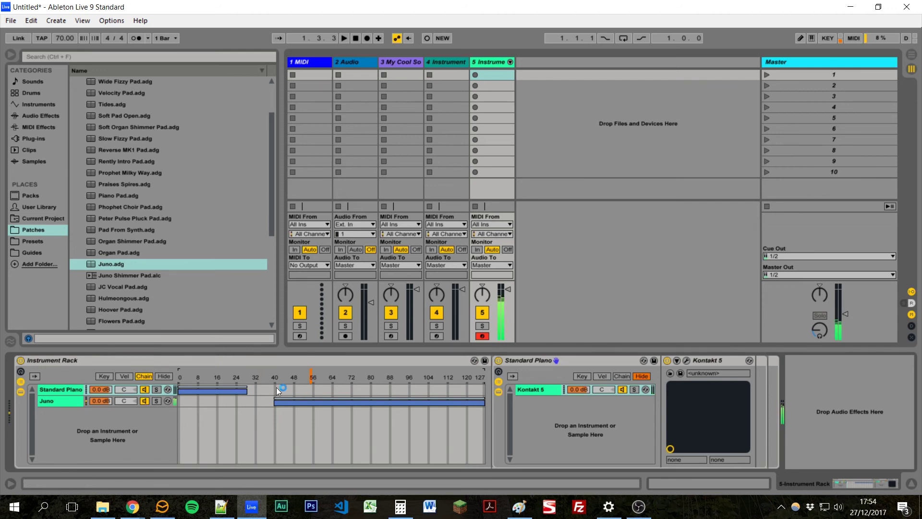
Apply Distribute Ranges Equally on the chain-select ruler: Standard Piano 0–63, Juno 64–127
{"action": "right_click", "coordinate": [258, 373]}
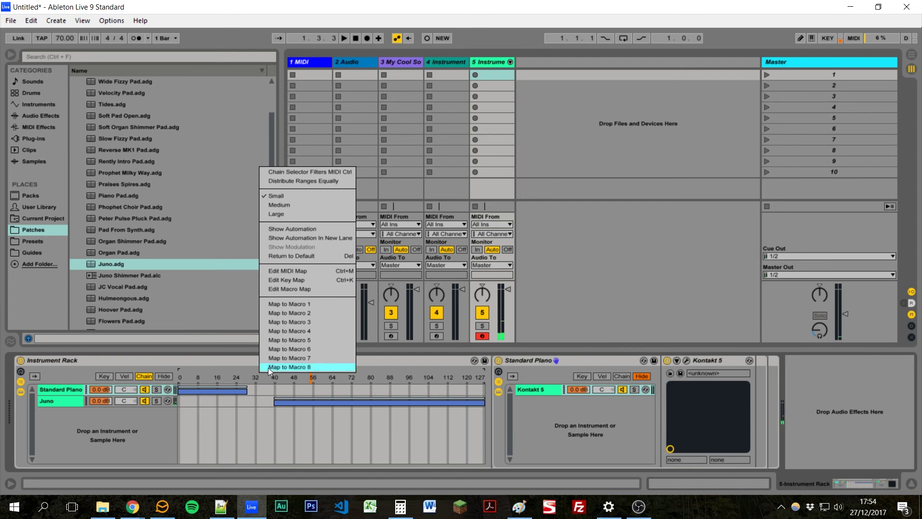
{"action": "left_click", "coordinate": [326, 181]}
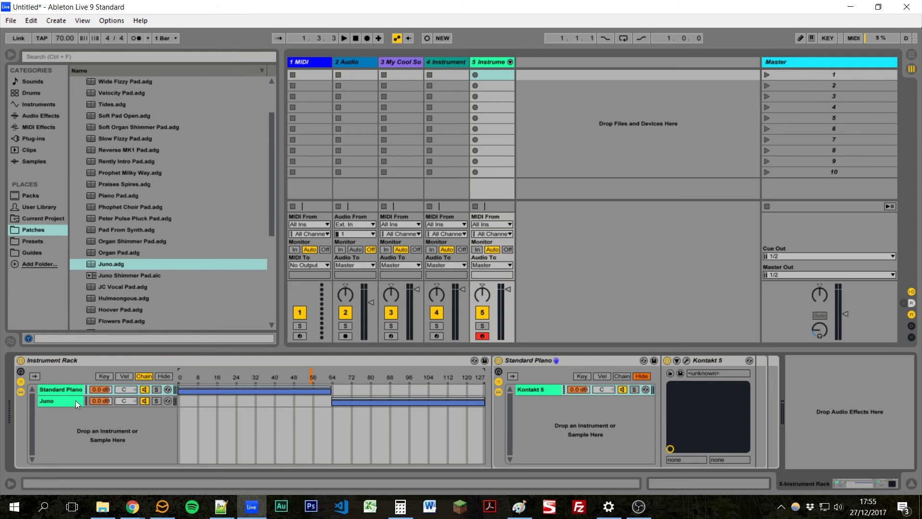
{"action": "right_click", "coordinate": [295, 380]}
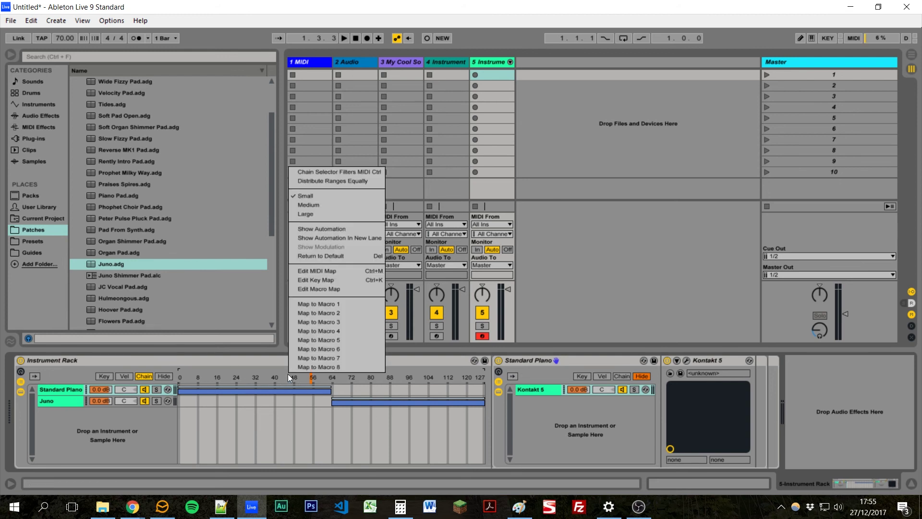
MIDI-map the rack's chain selector to a controller knob, leaving it near 104 in the Juno zone
{"action": "left_click", "coordinate": [343, 271]}
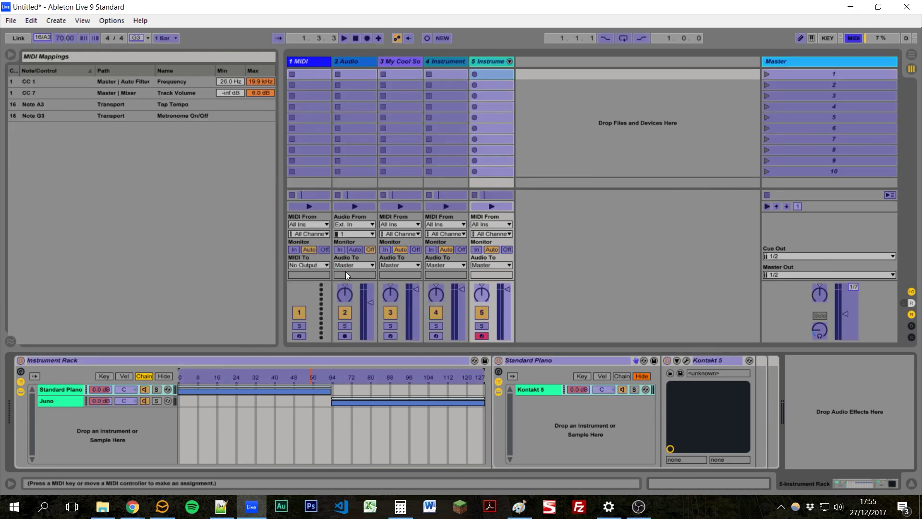
{"action": "key", "text": "ctrl+m"}
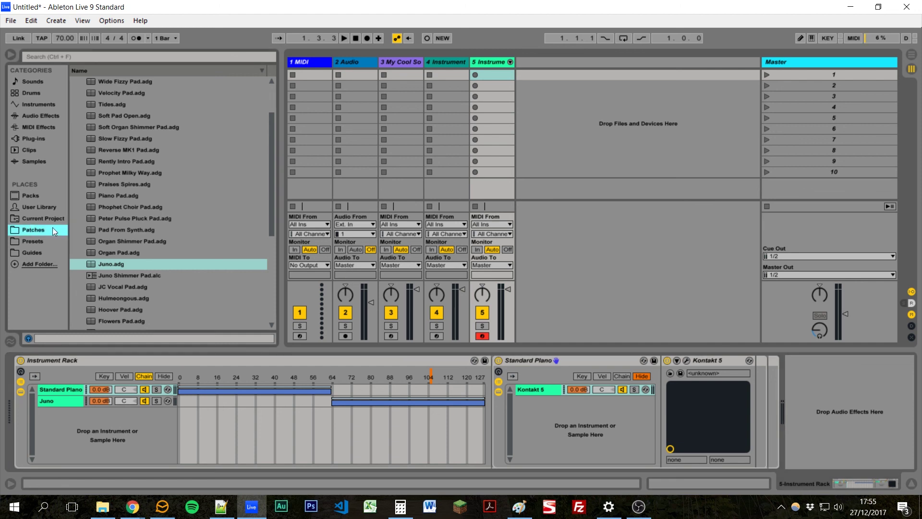
Collapse the Pads folder so the Patches browser shows only its category folders
{"action": "scroll", "coordinate": [207, 201], "scroll_direction": "up", "scroll_amount": 2}
{"action": "left_click", "coordinate": [74, 116]}
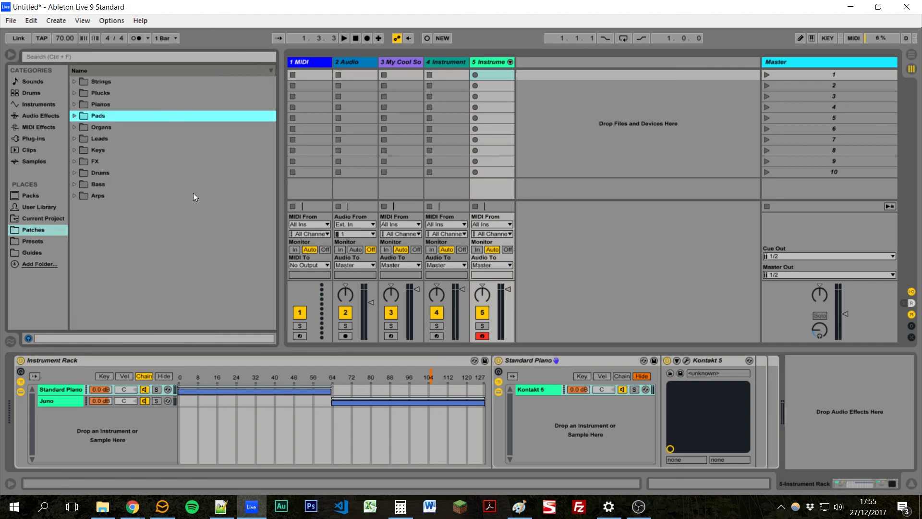